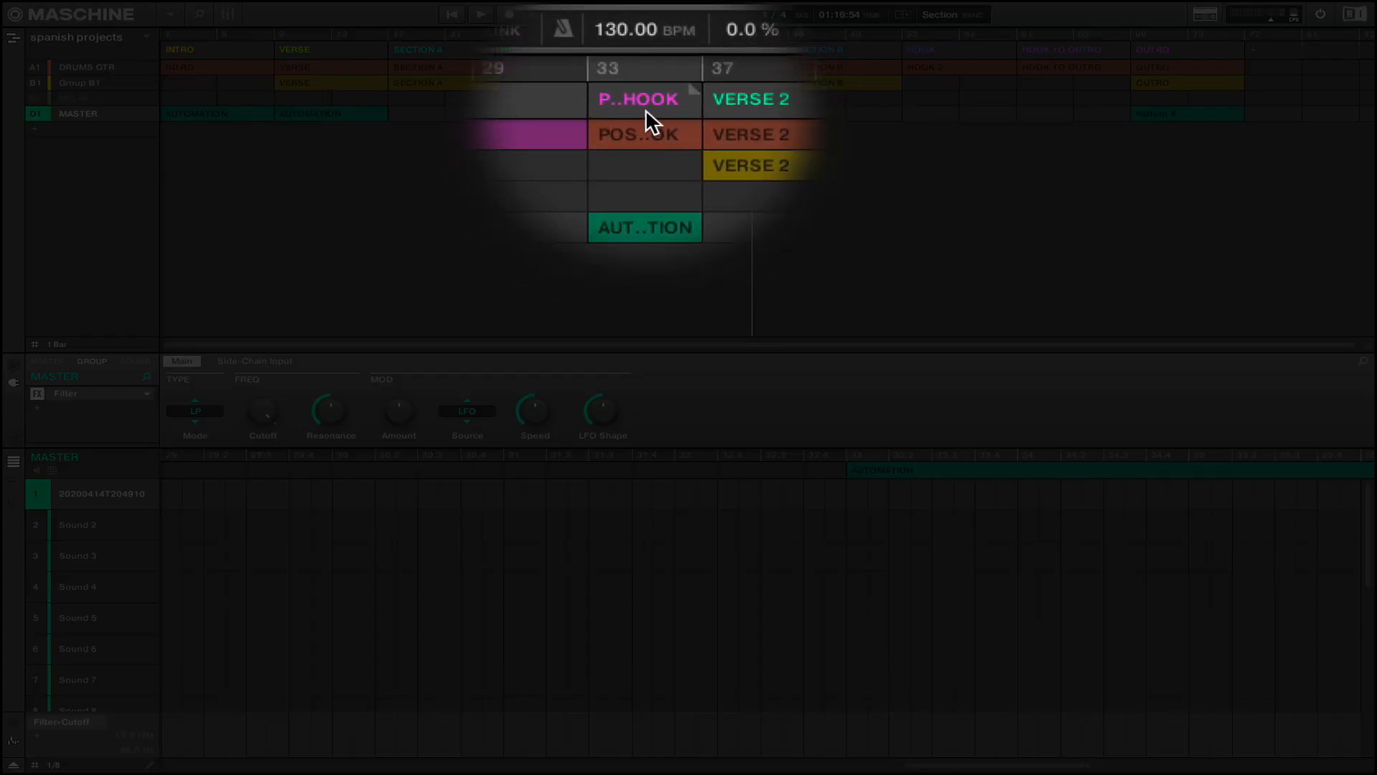
click(646, 109)
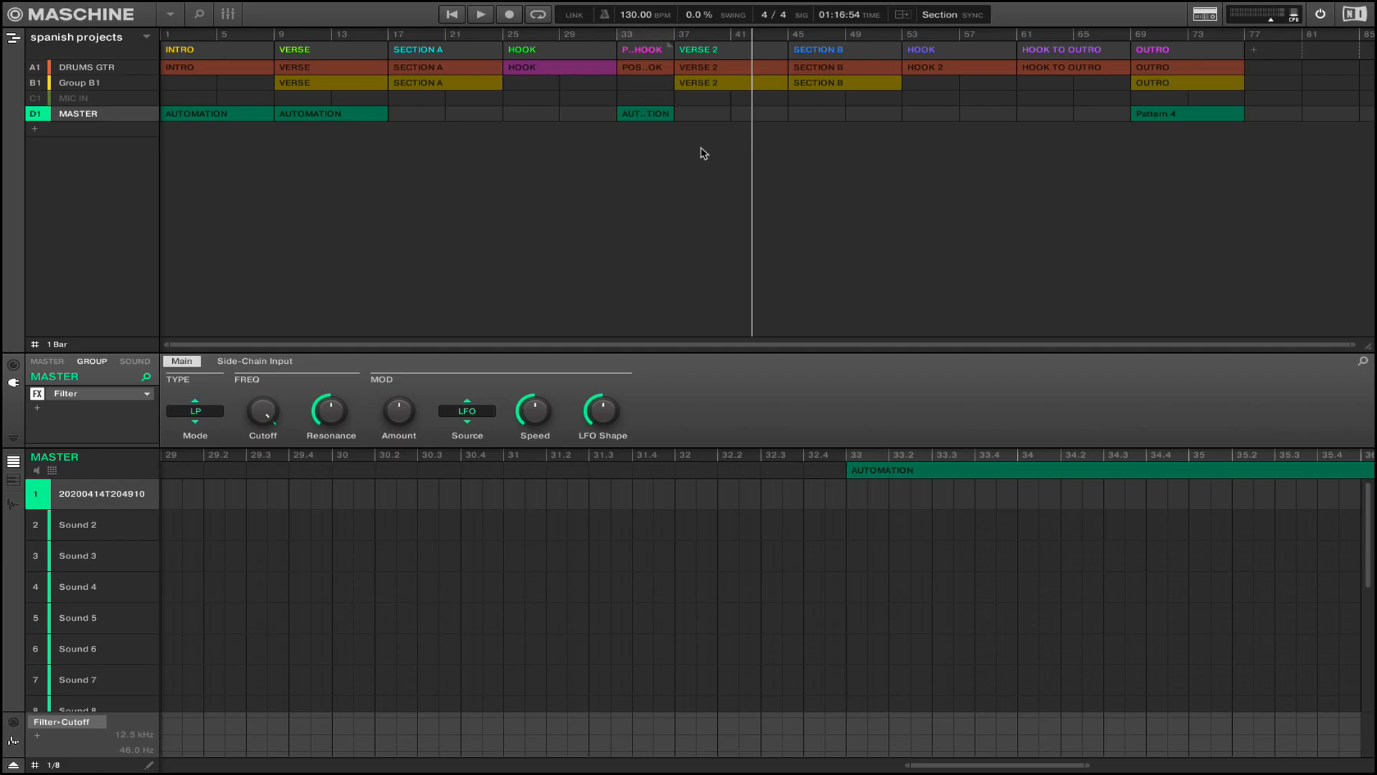
click(653, 51)
click(654, 51)
click(653, 51)
click(654, 51)
click(653, 51)
click(653, 52)
click(654, 51)
click(653, 51)
click(654, 52)
click(654, 51)
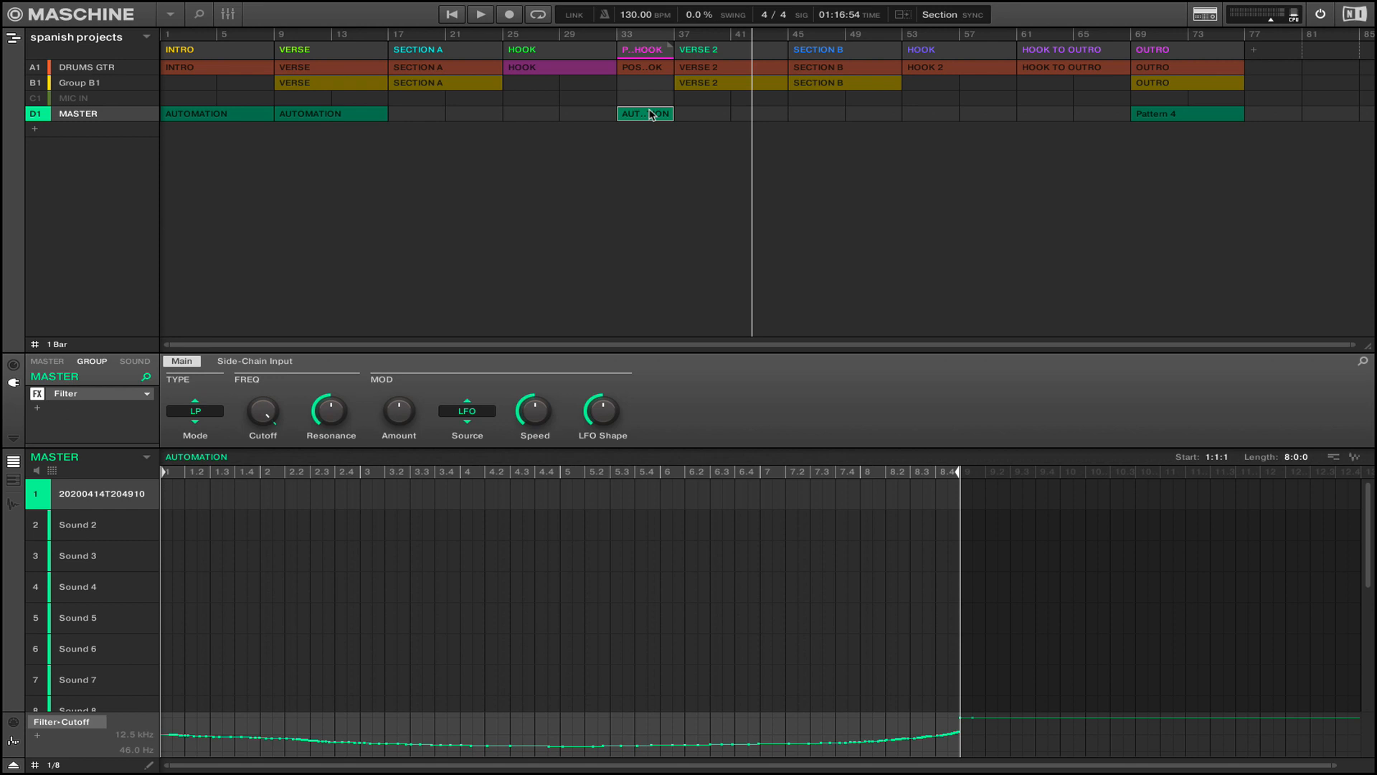
Step: Play the arrangement from bar 33 to hear the post-hook section with its MASTER automation pattern
click(615, 35)
key(space)
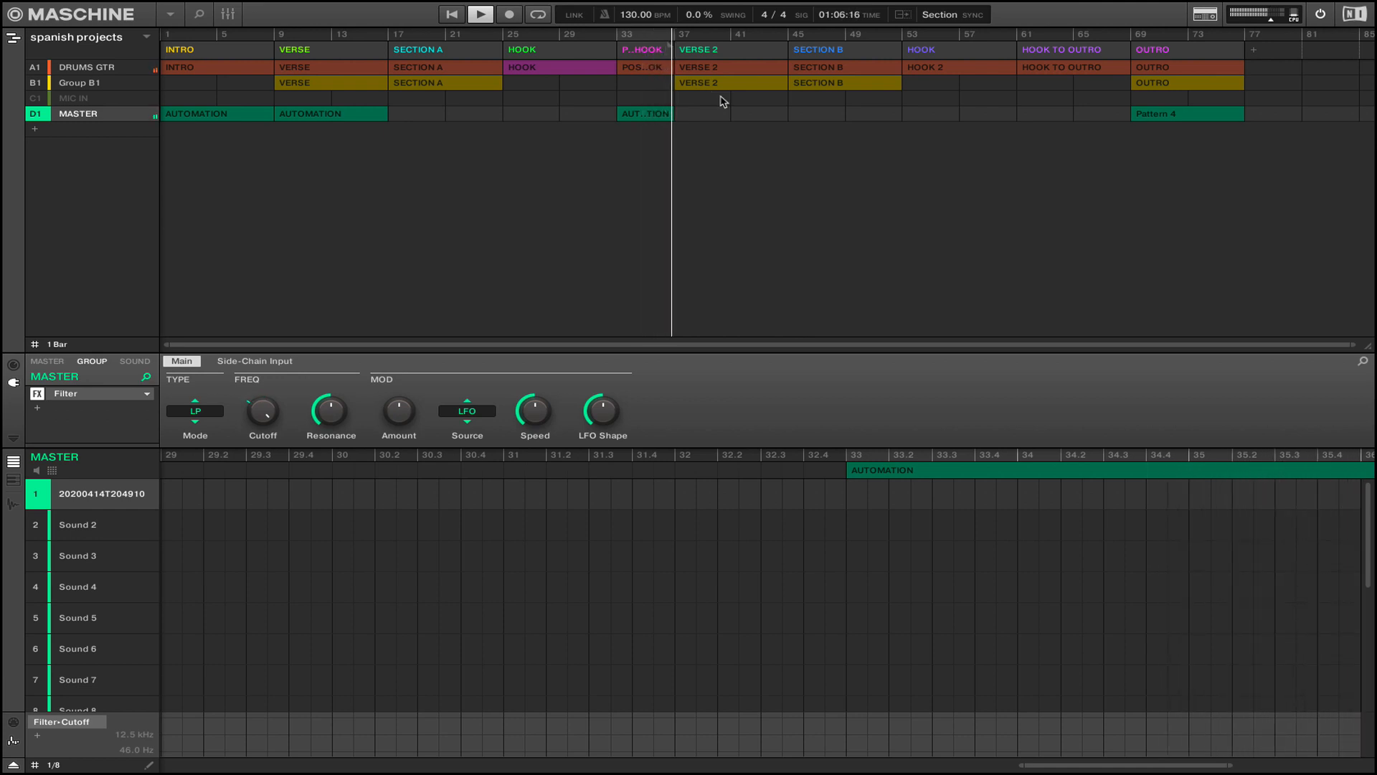
key(space)
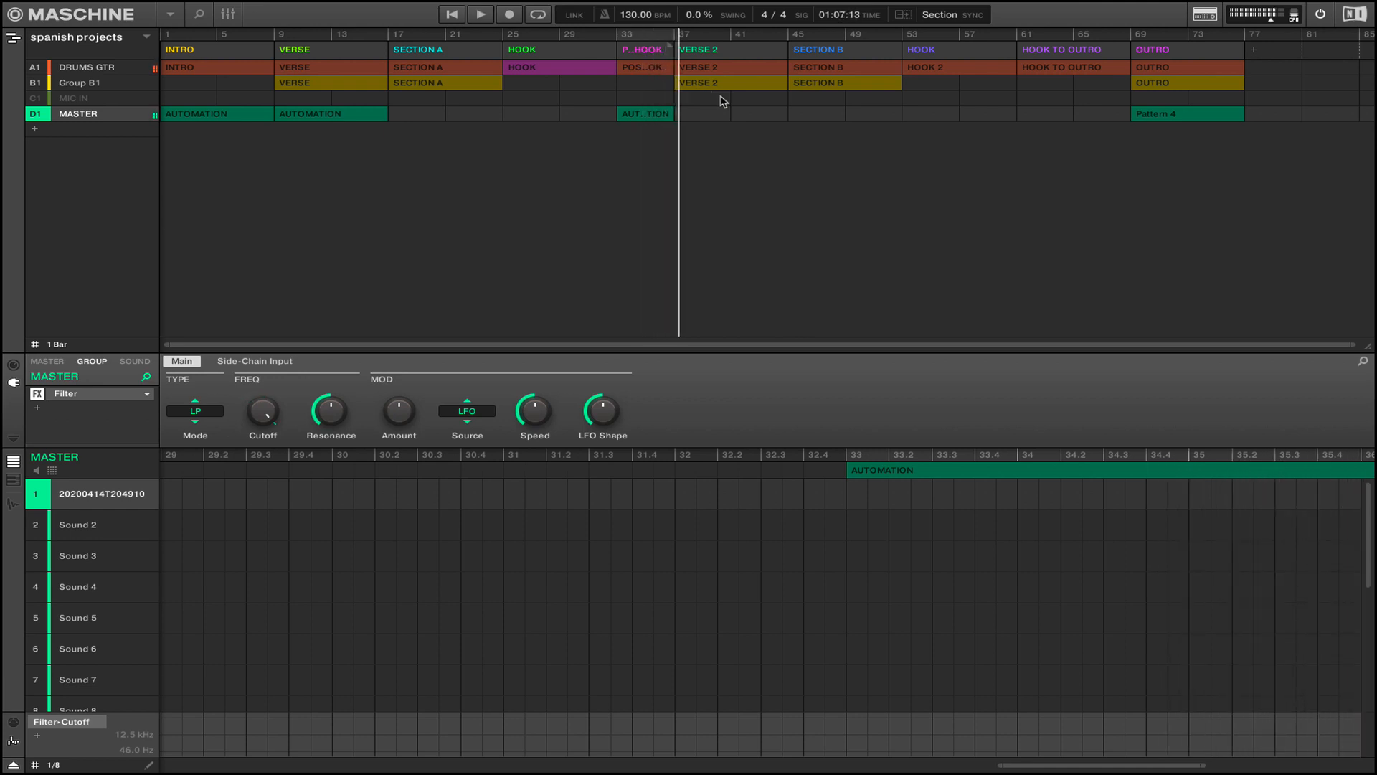
Step: Convert the MASTER group's automation pattern at bar 33 into a clip
click(649, 117)
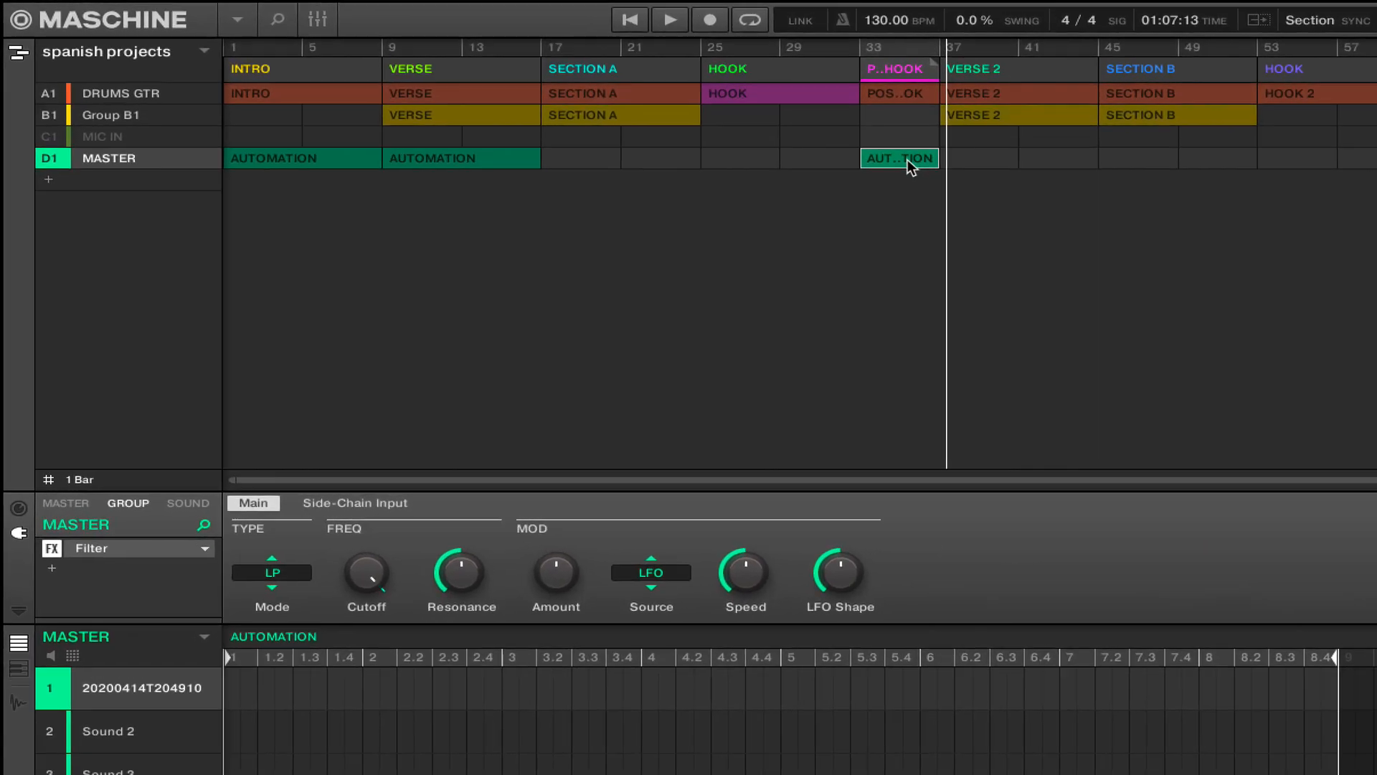
right_click(906, 159)
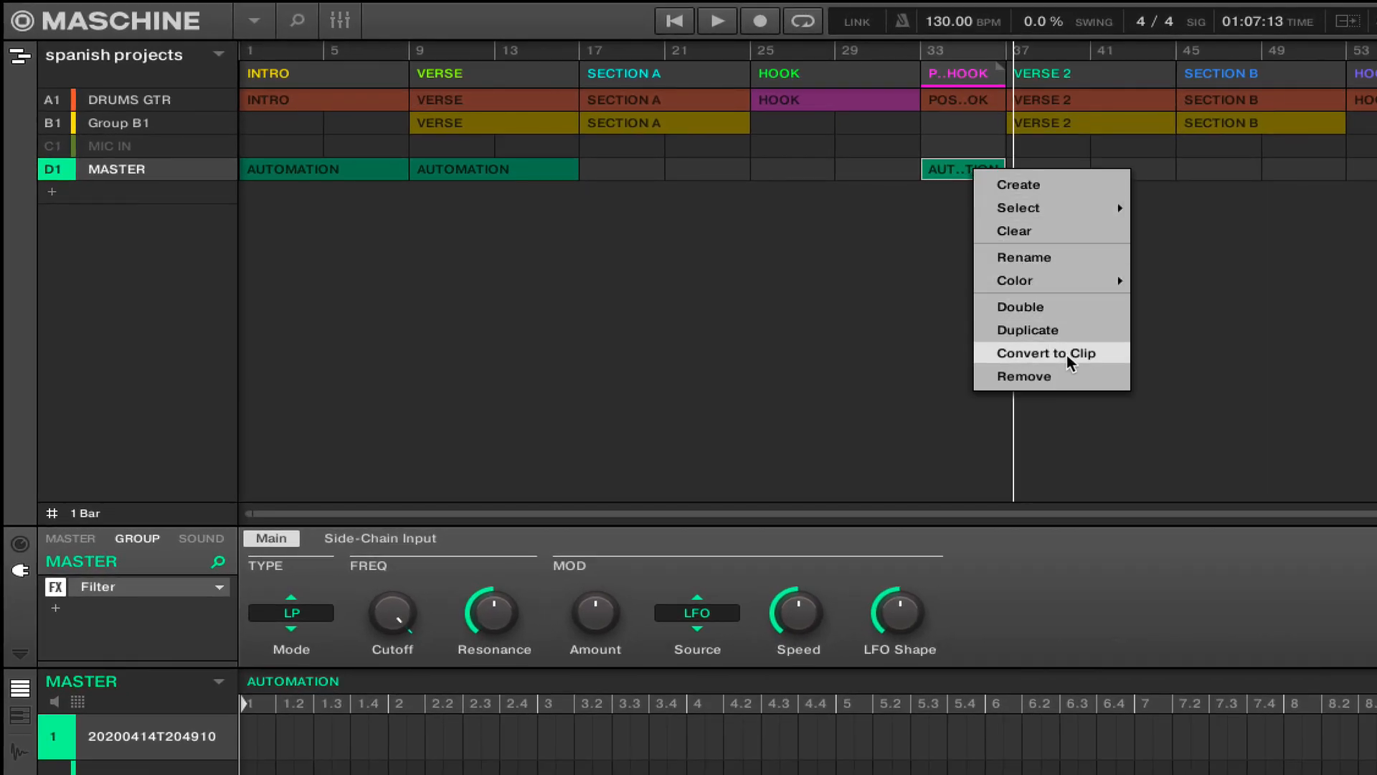
click(1070, 362)
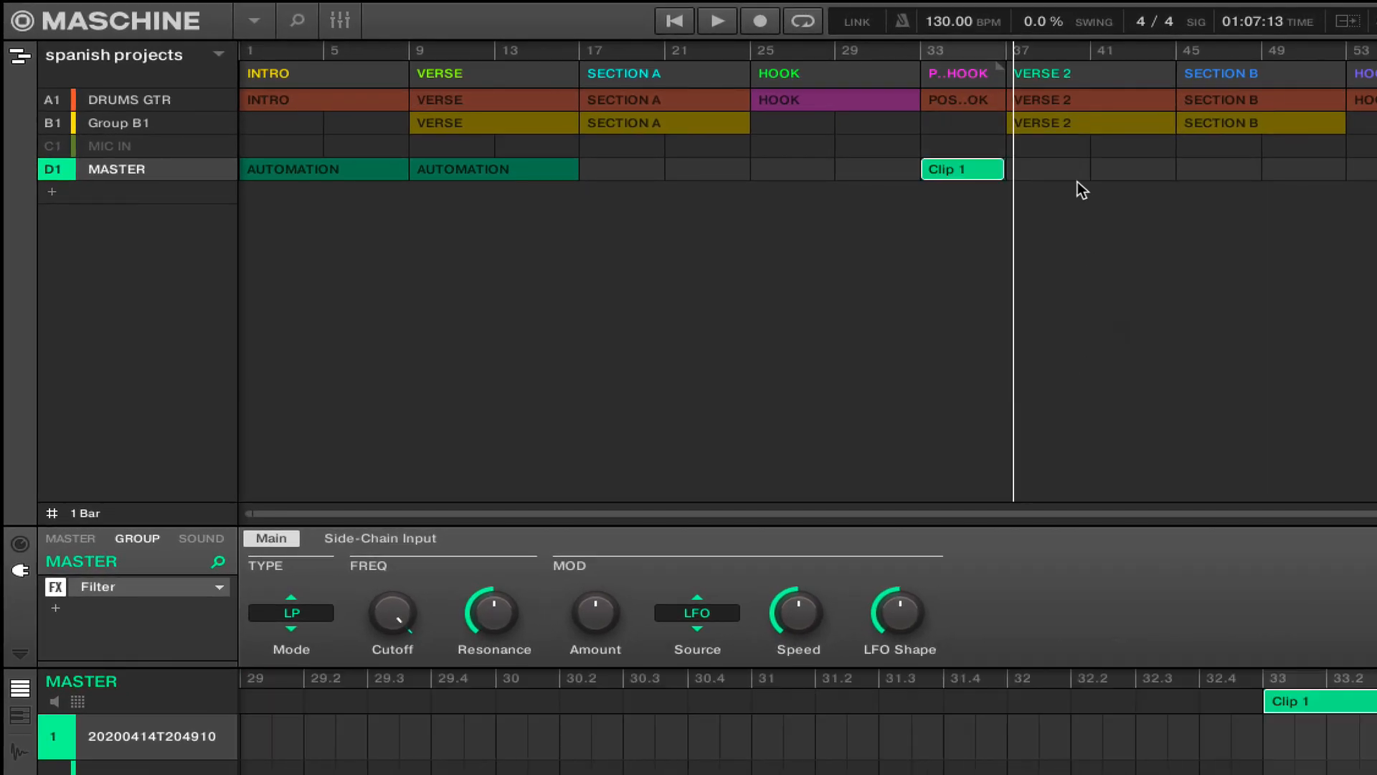
Step: Play the HOOK section from bar 25 to hear it without filter automation
click(743, 54)
key(space)
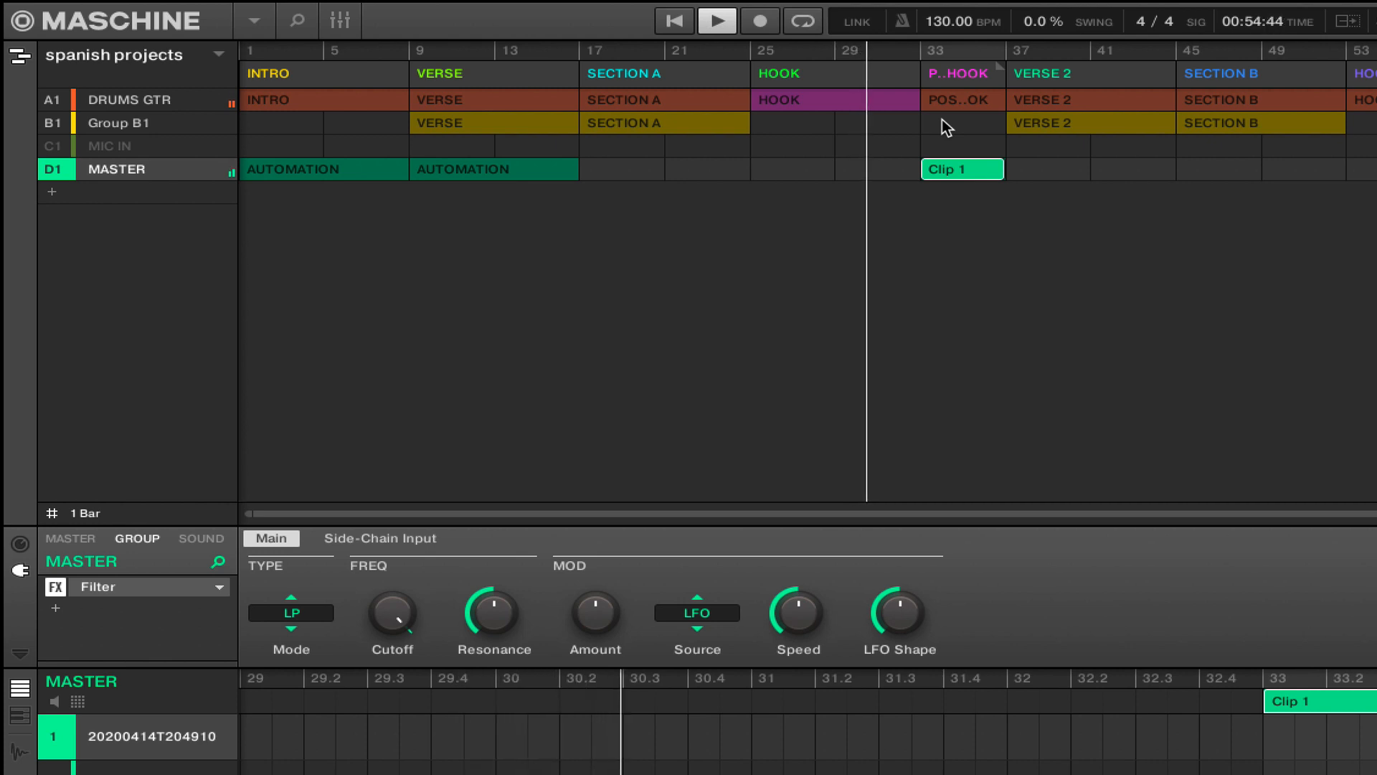
key(space)
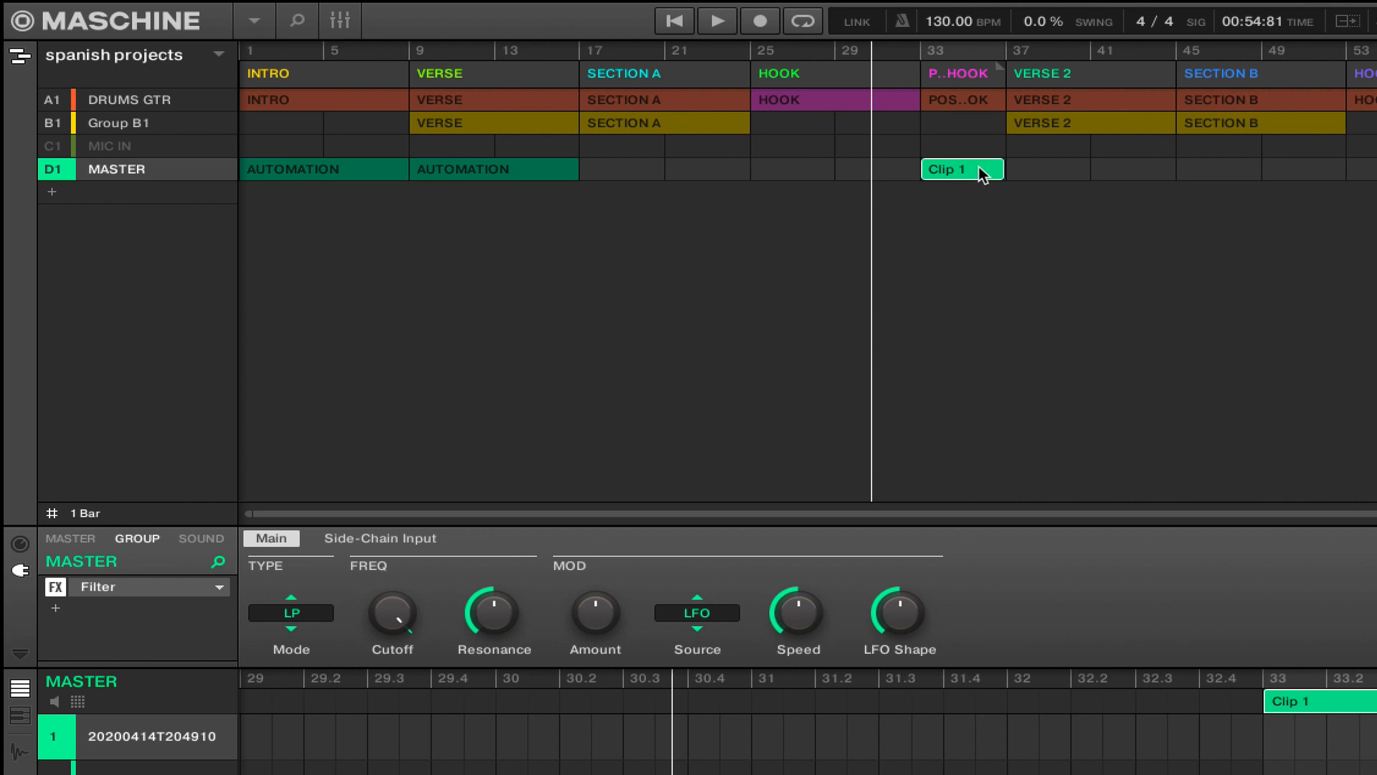
Step: Copy the MASTER automation clip to bar 25 and, after a listen, extend the copy to the end of the HOOK section at bar 33
drag(983, 174, 822, 189)
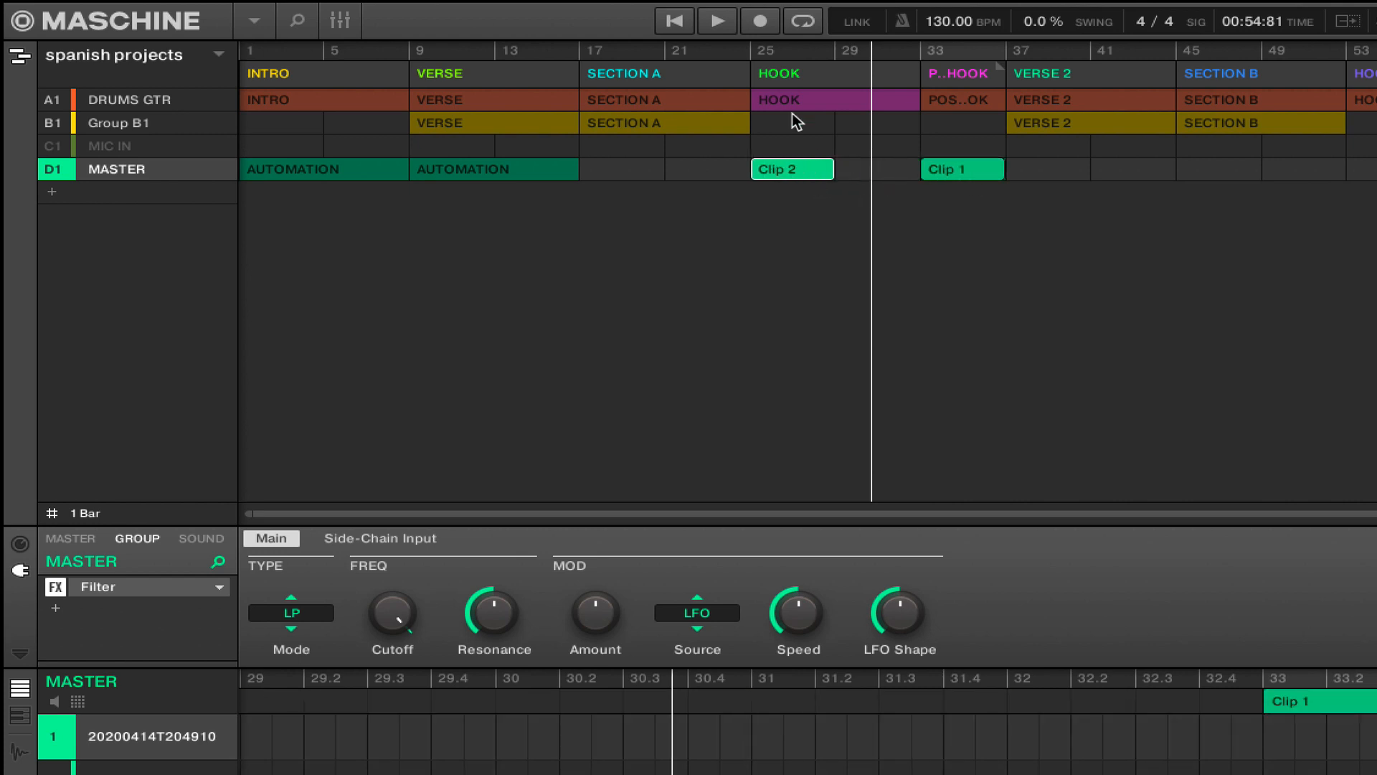
click(739, 52)
key(space)
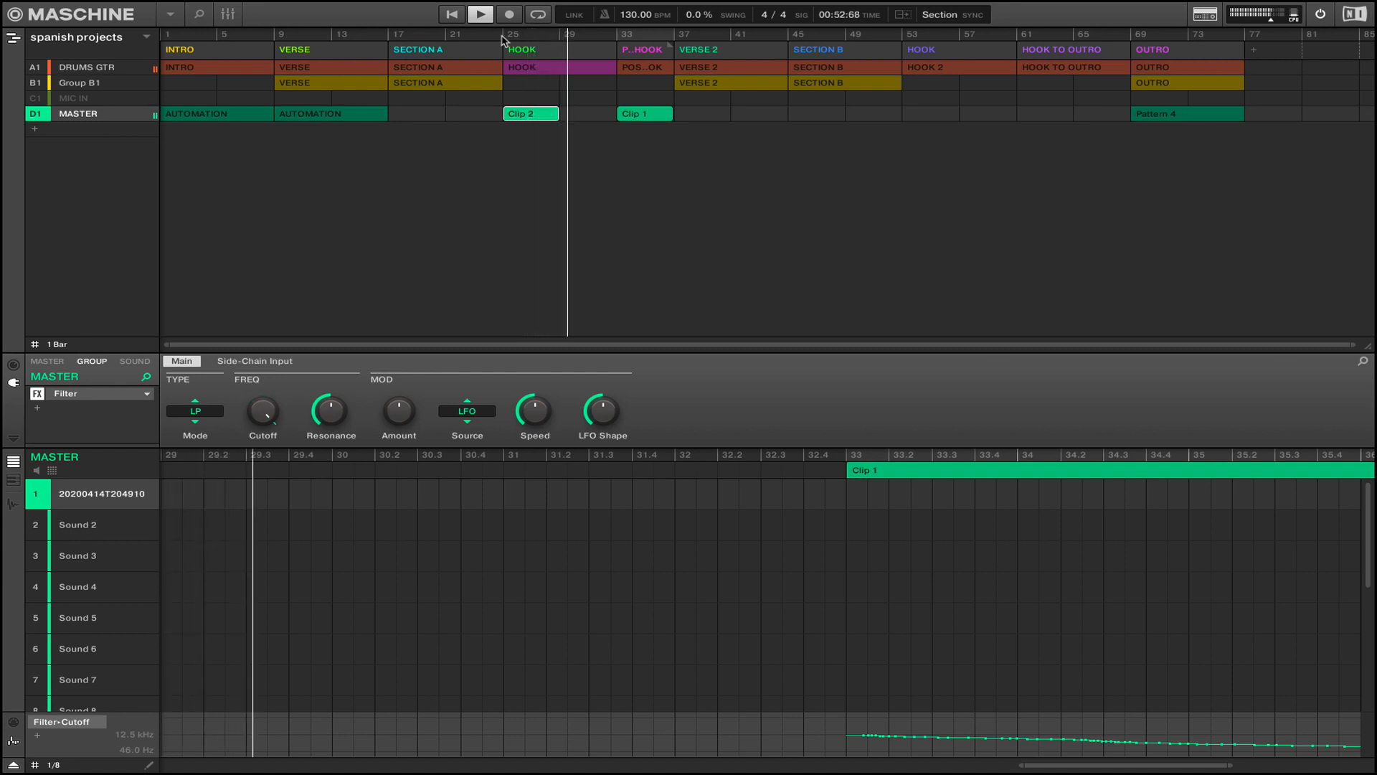
key(space)
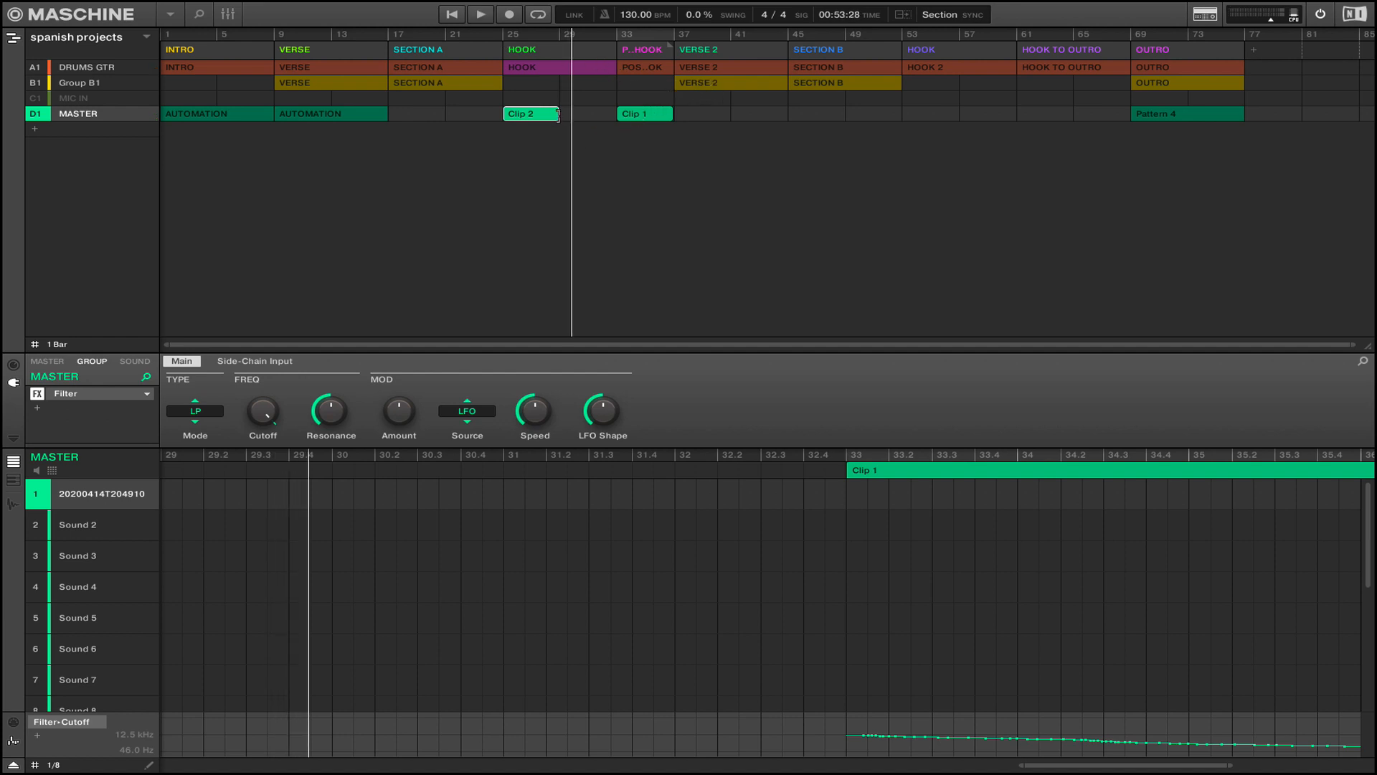
drag(558, 115, 616, 115)
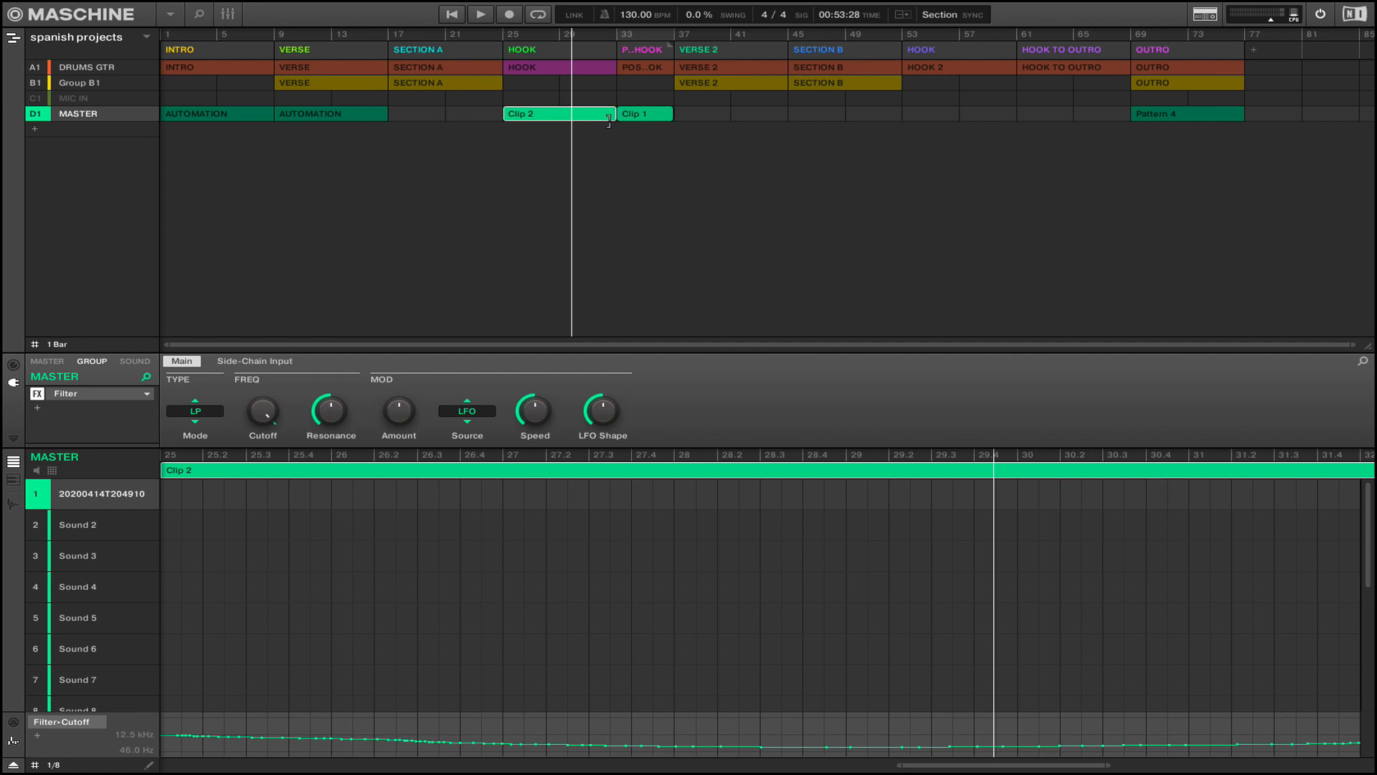
Step: Play the HOOK section with the extended MASTER clip, and delete that clip copy
click(491, 36)
key(space)
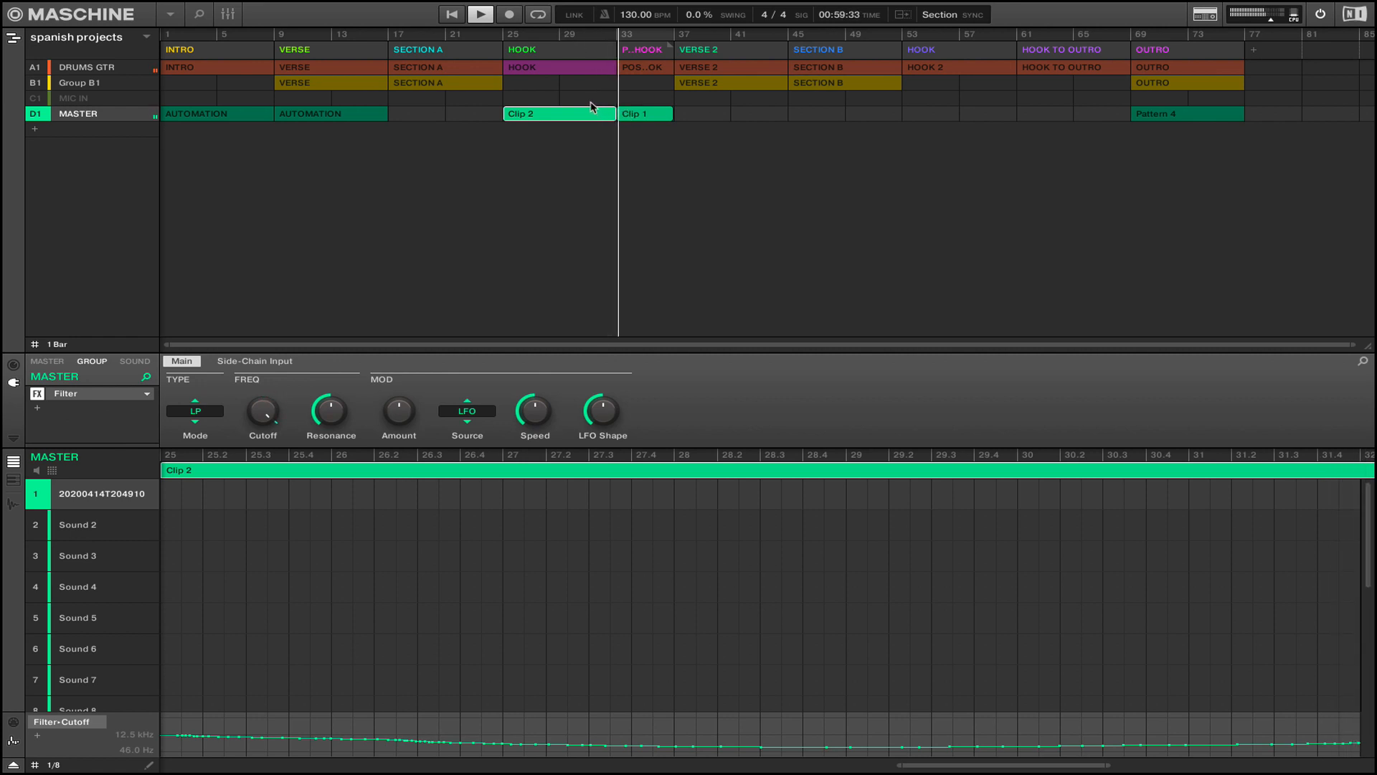
key(space)
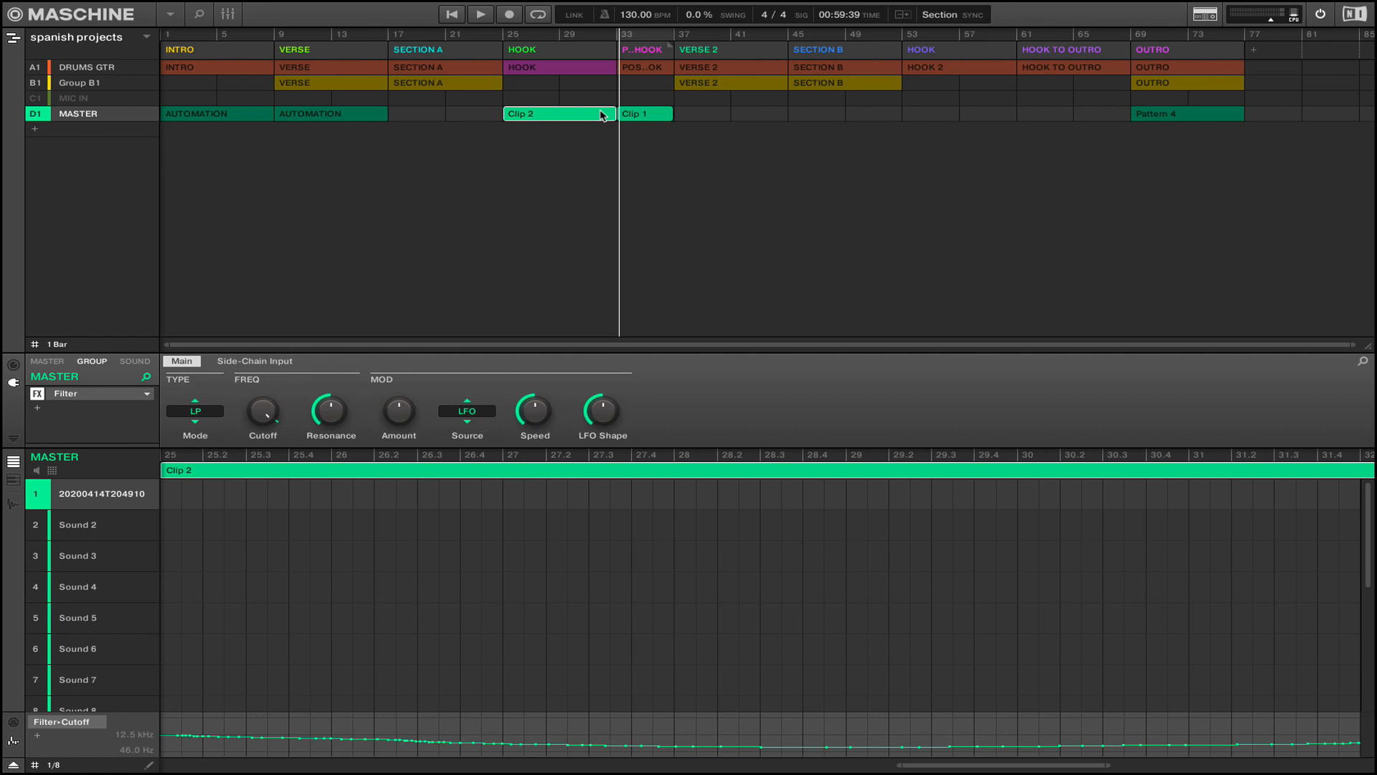
key(Delete)
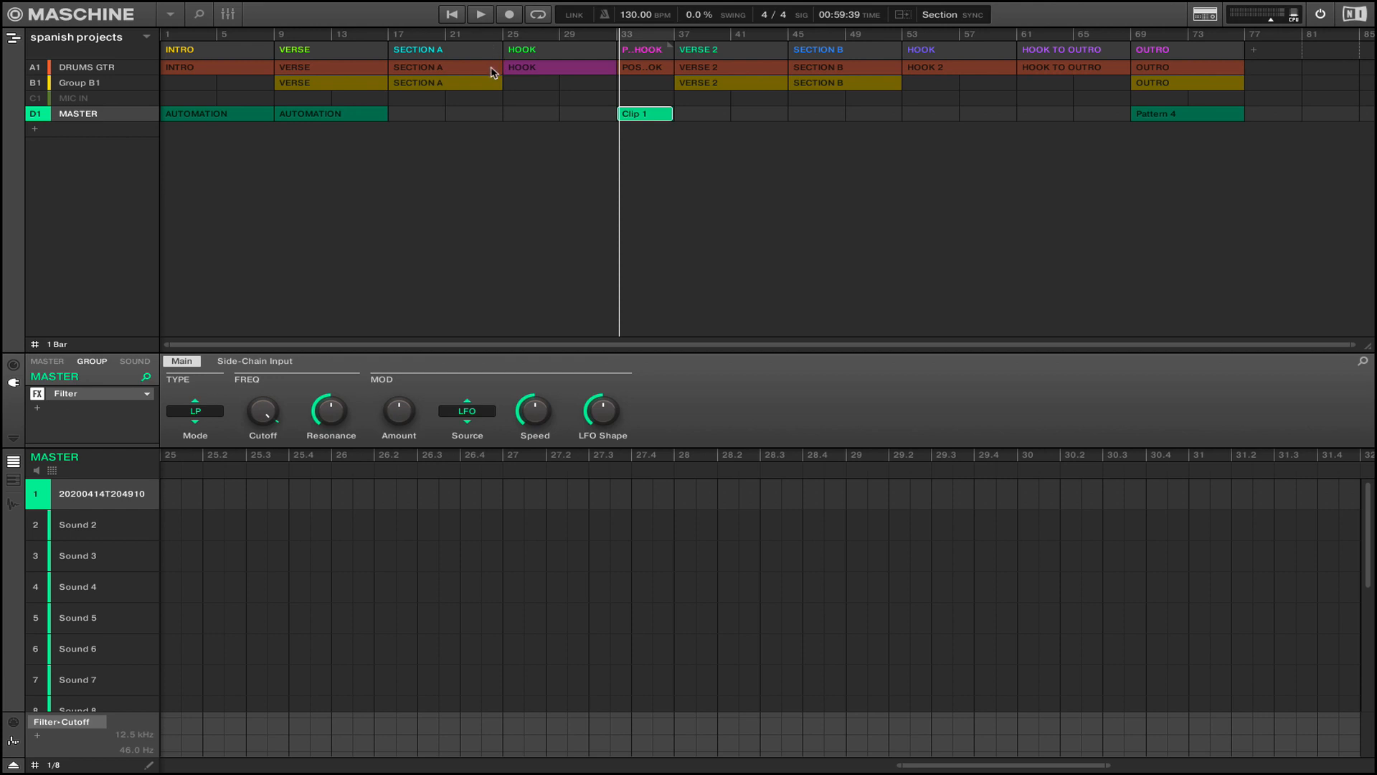
Step: Try a one-bar clip at bar 24 of DRUMS GTR, delete it, and play the transition into HOOK without it
click(493, 67)
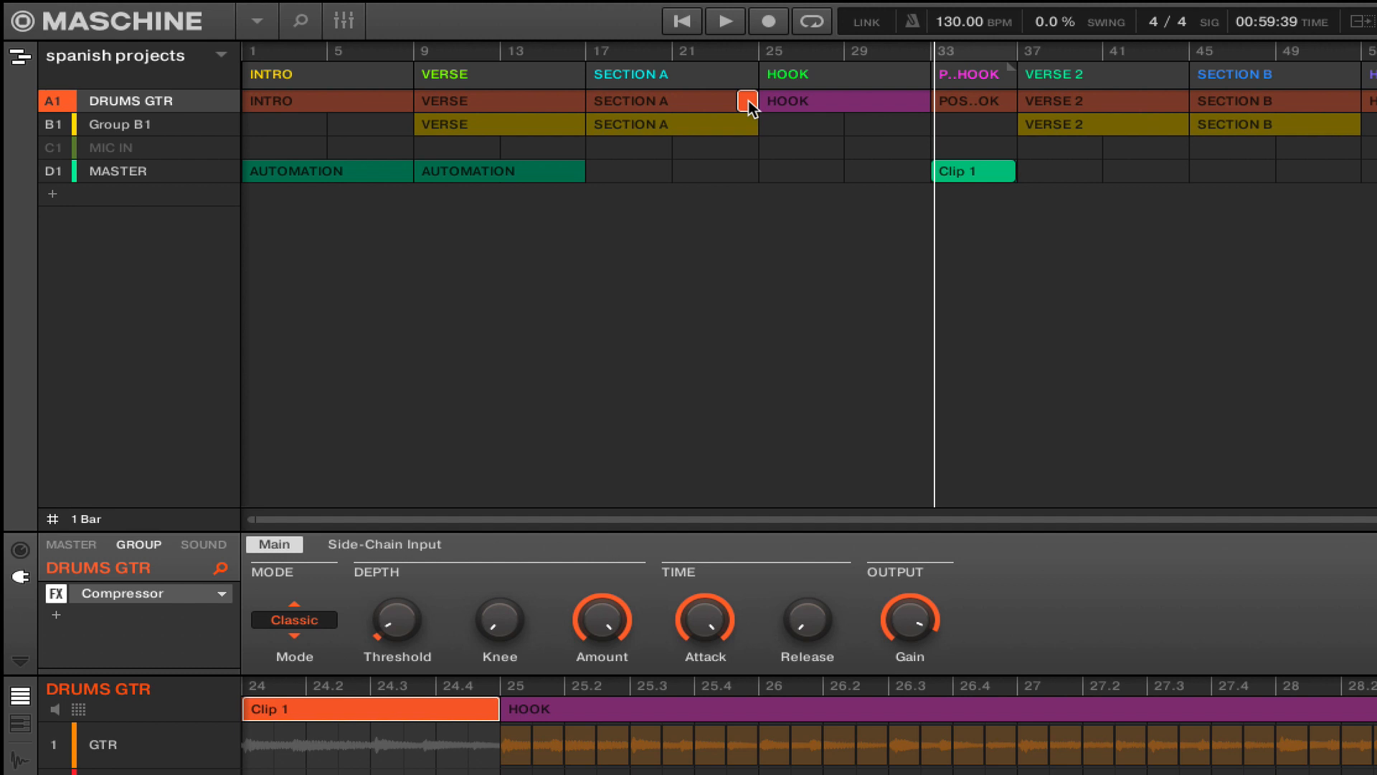
key(Delete)
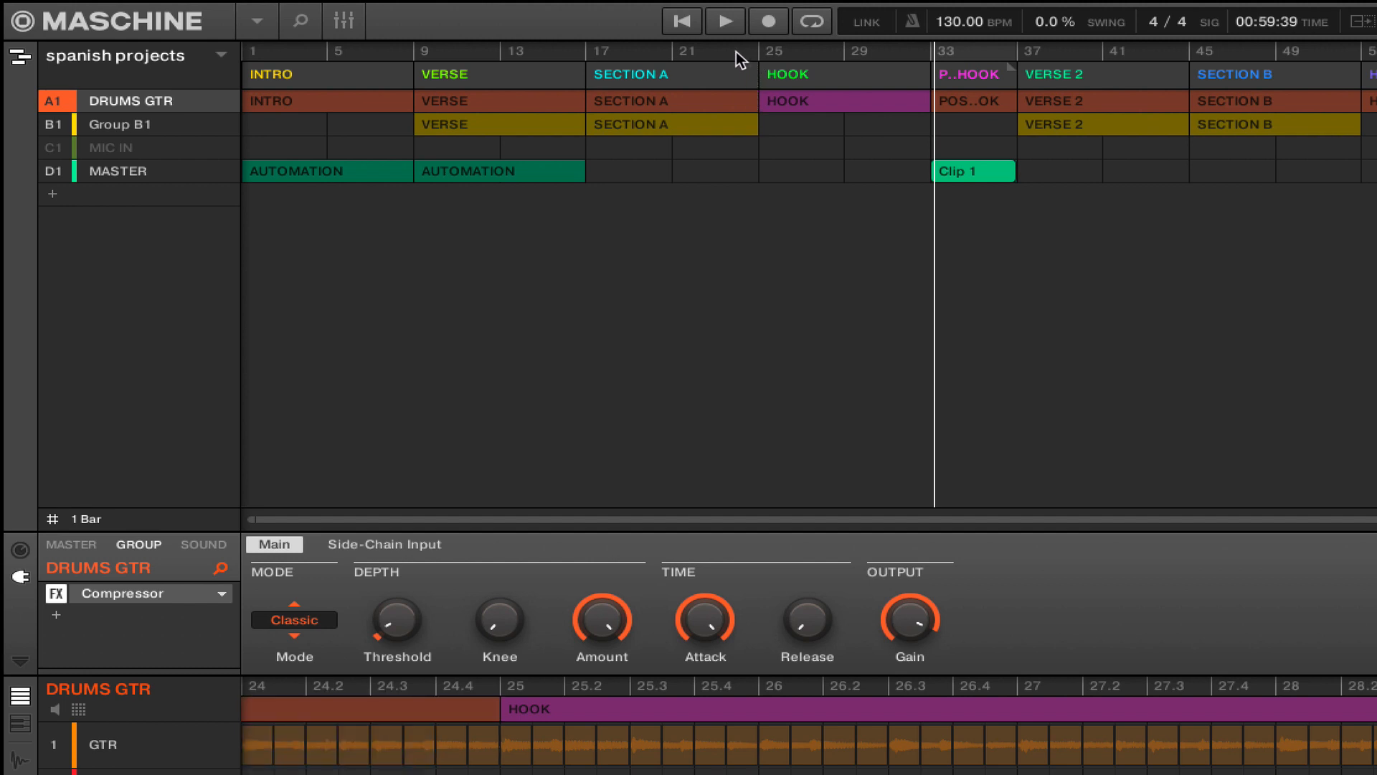
click(737, 52)
key(space)
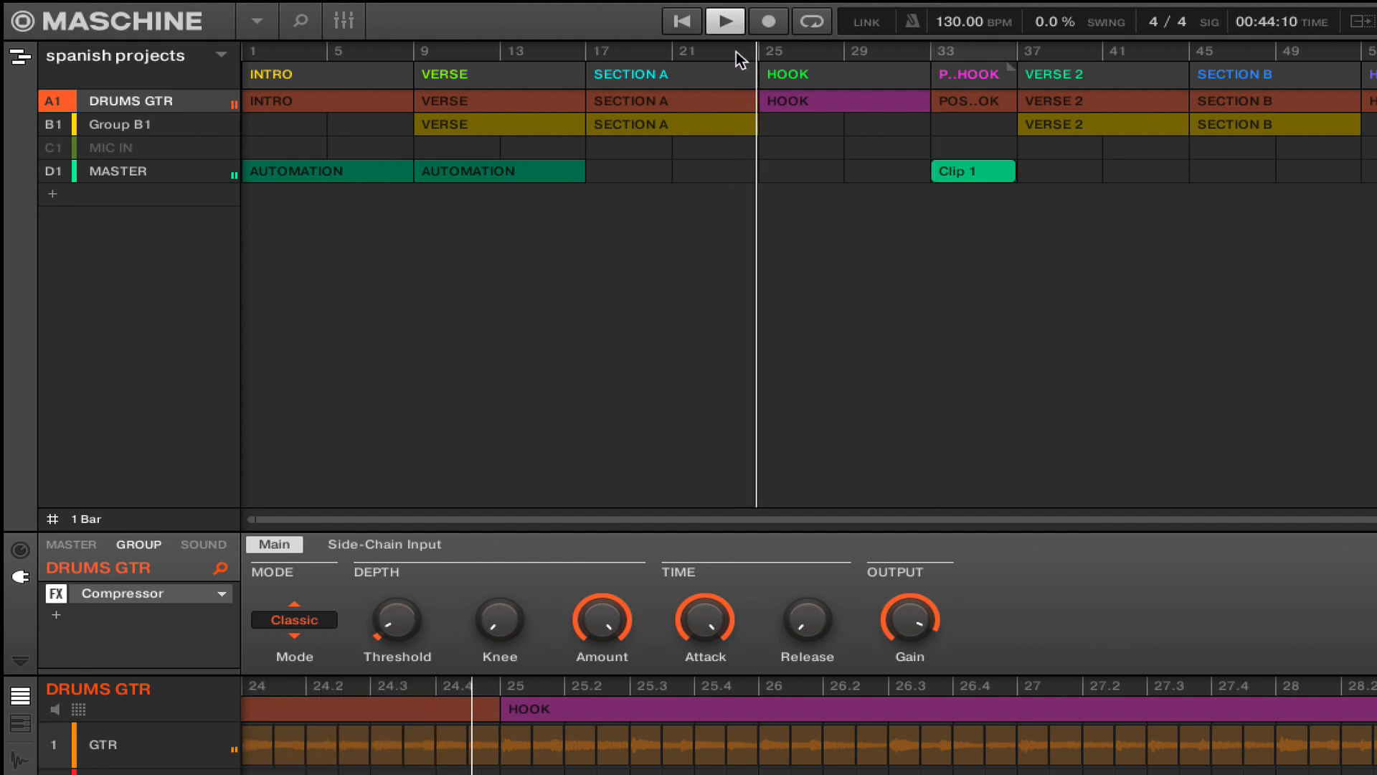
key(space)
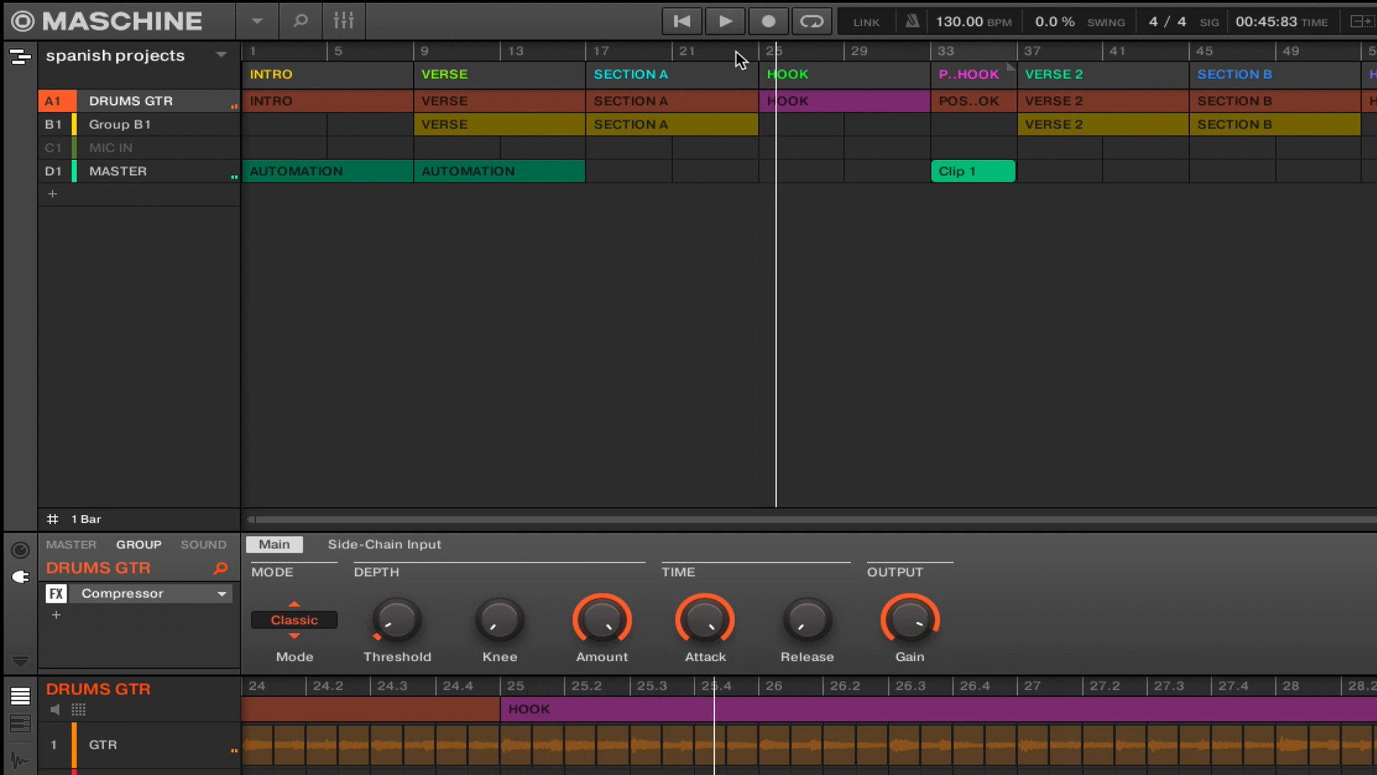
Step: Create a one-bar empty clip at bar 24 of DRUMS GTR and play from bar 17 into the HOOK section
click(746, 99)
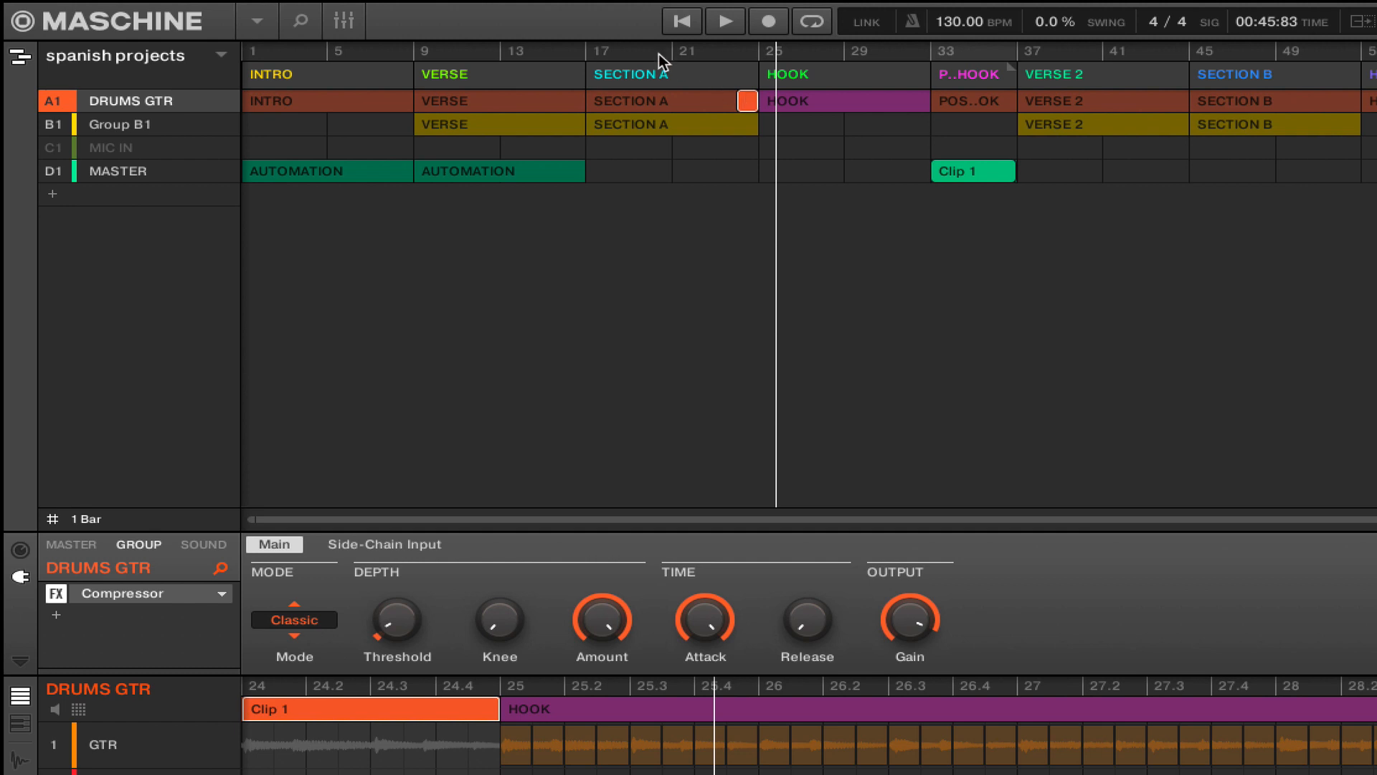
click(579, 52)
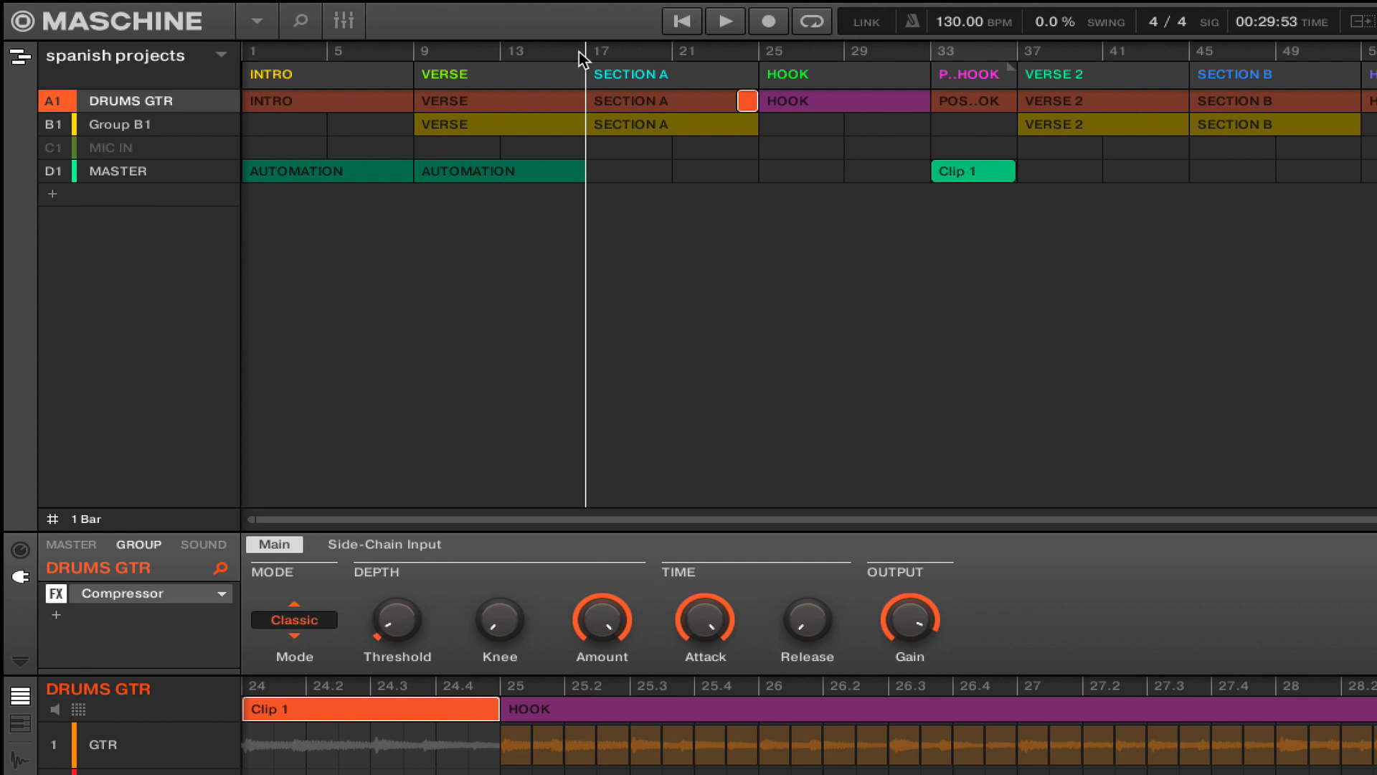
key(space)
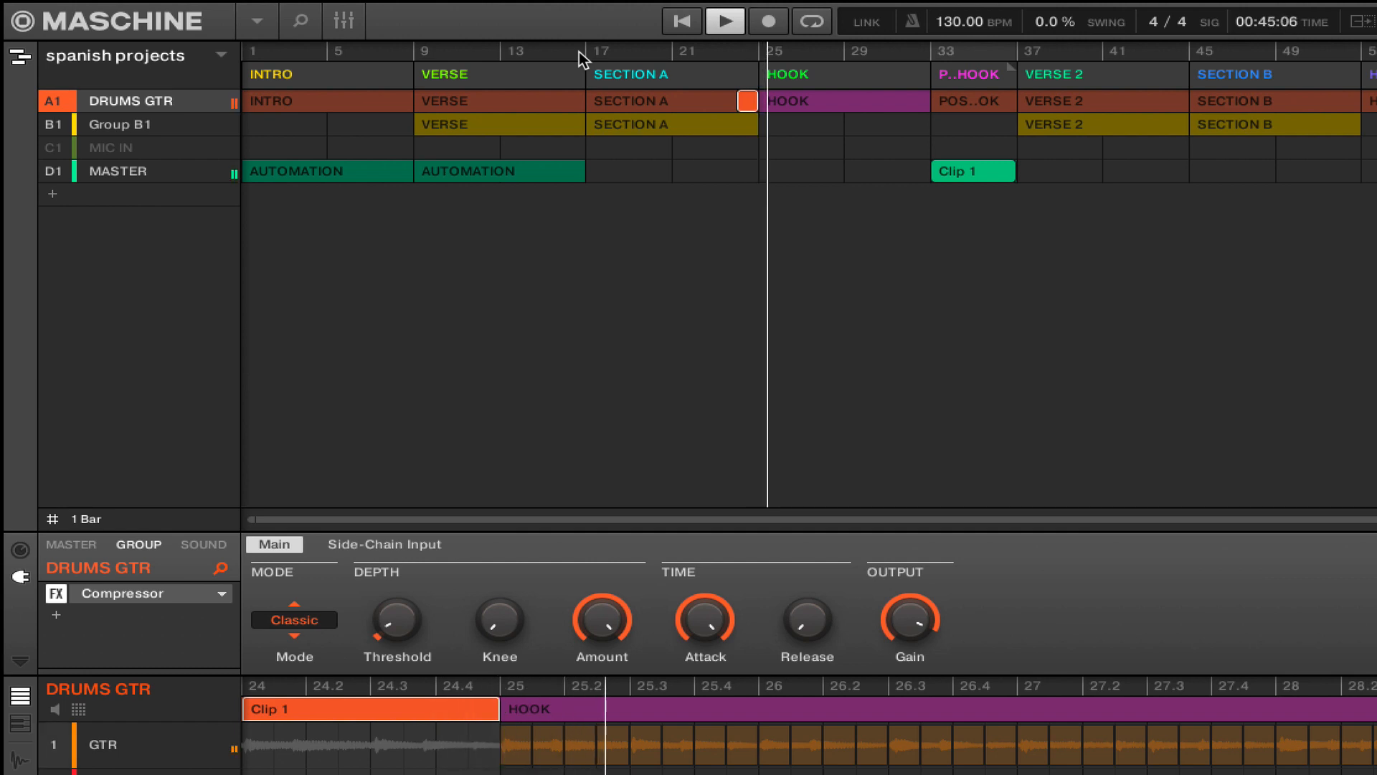
key(space)
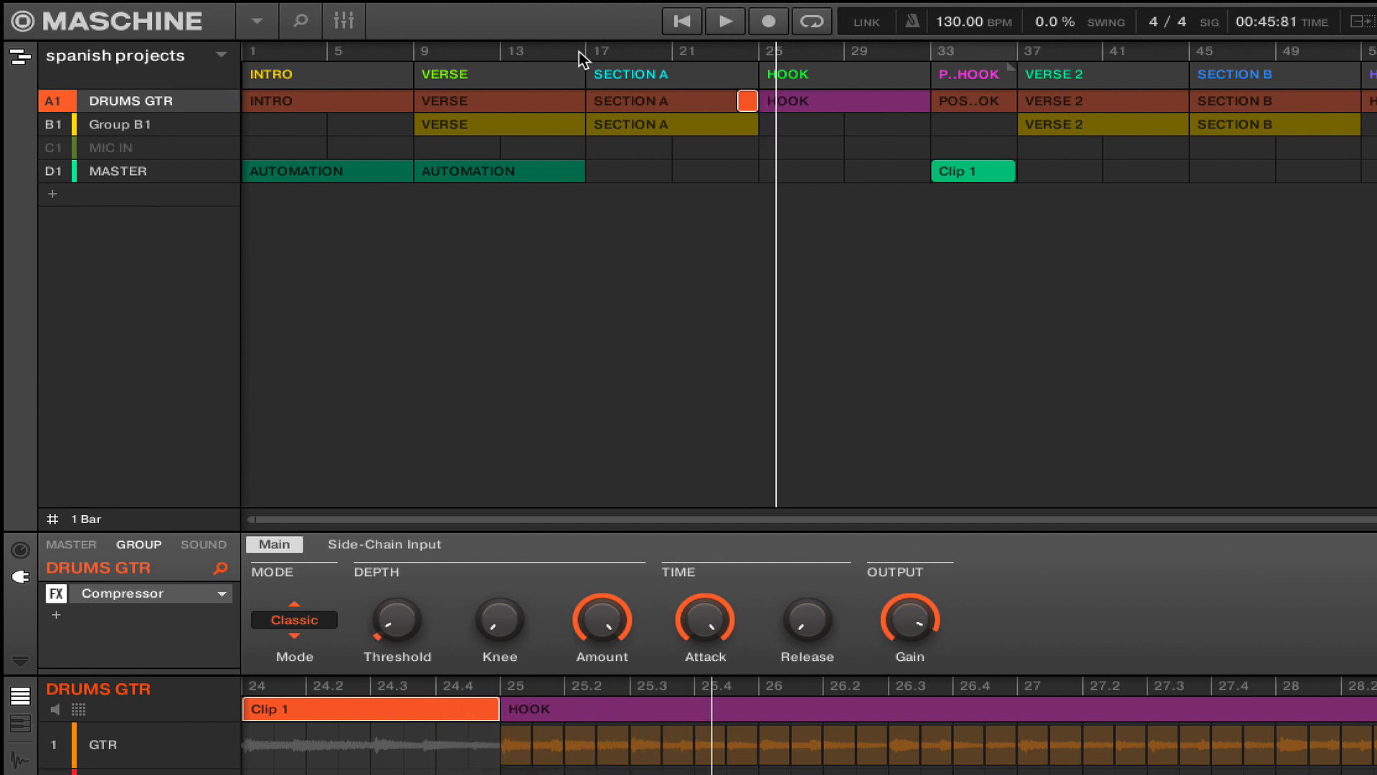